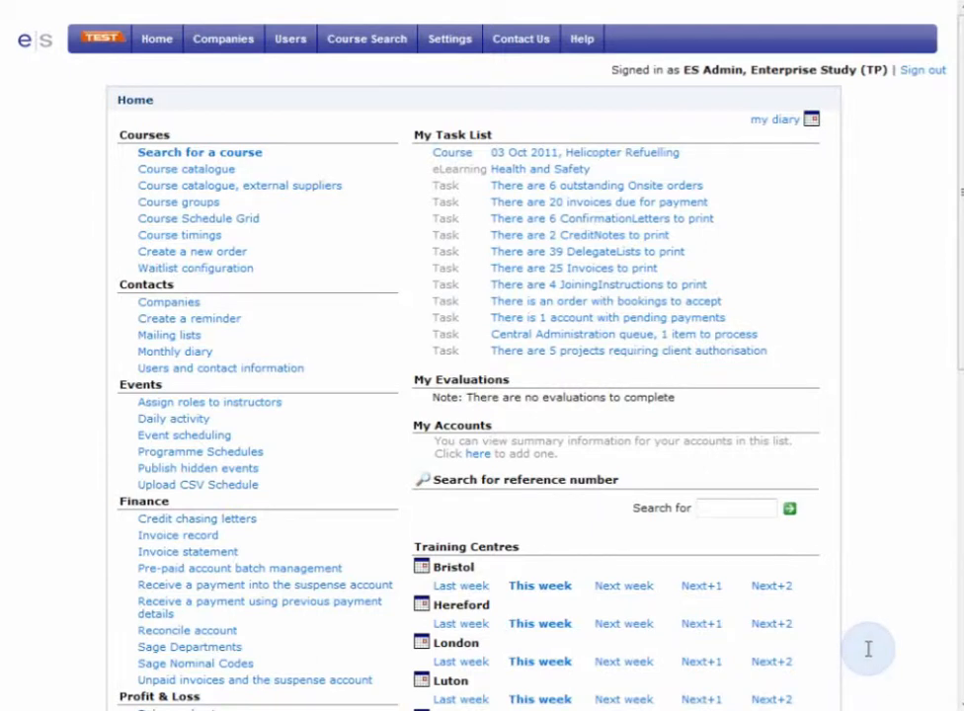
Step: Open the question bank for editing and start adding a new question
scroll(870, 650, down, 3)
scroll(870, 647, down, 5)
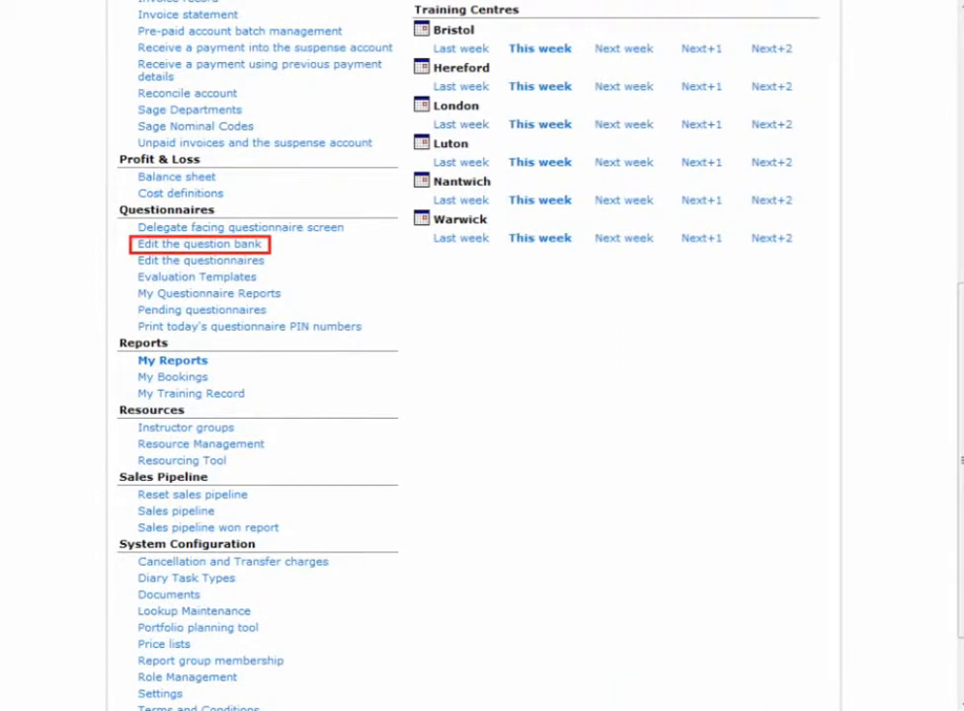
click(246, 247)
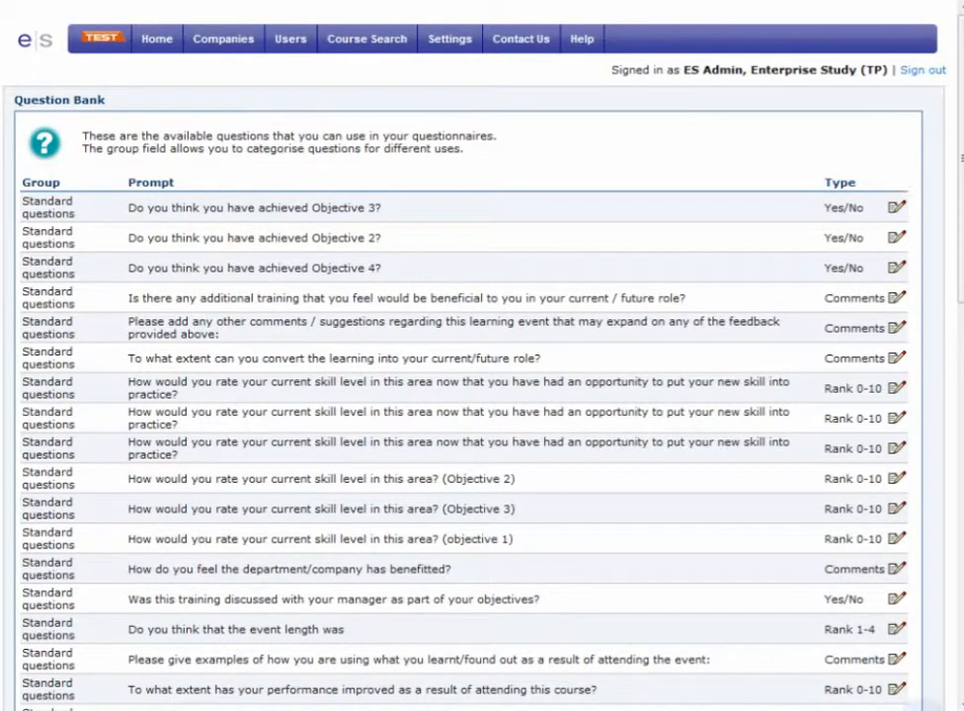
scroll(935, 686, down, 15)
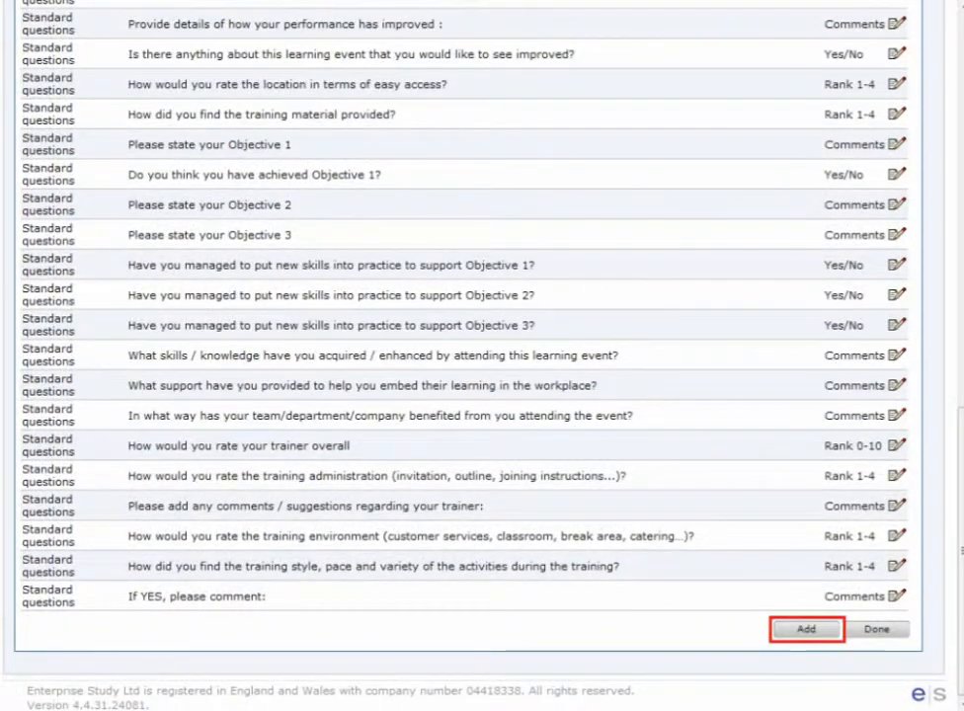
click(820, 630)
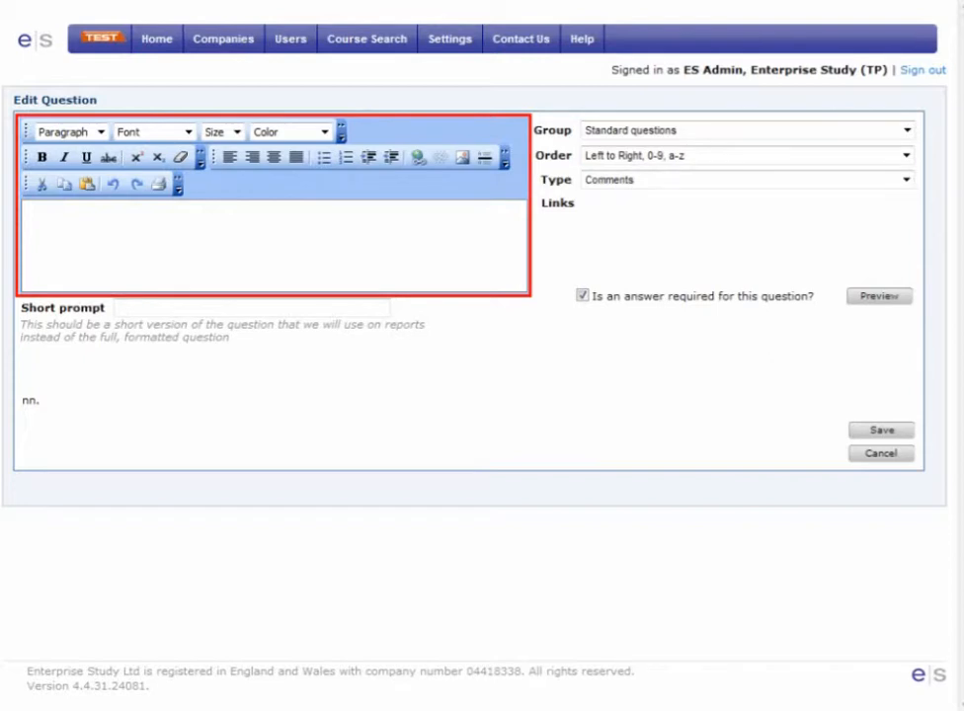
Step: Enter the question text "How would you rate this course?" and format it as bold, size 4
click(456, 249)
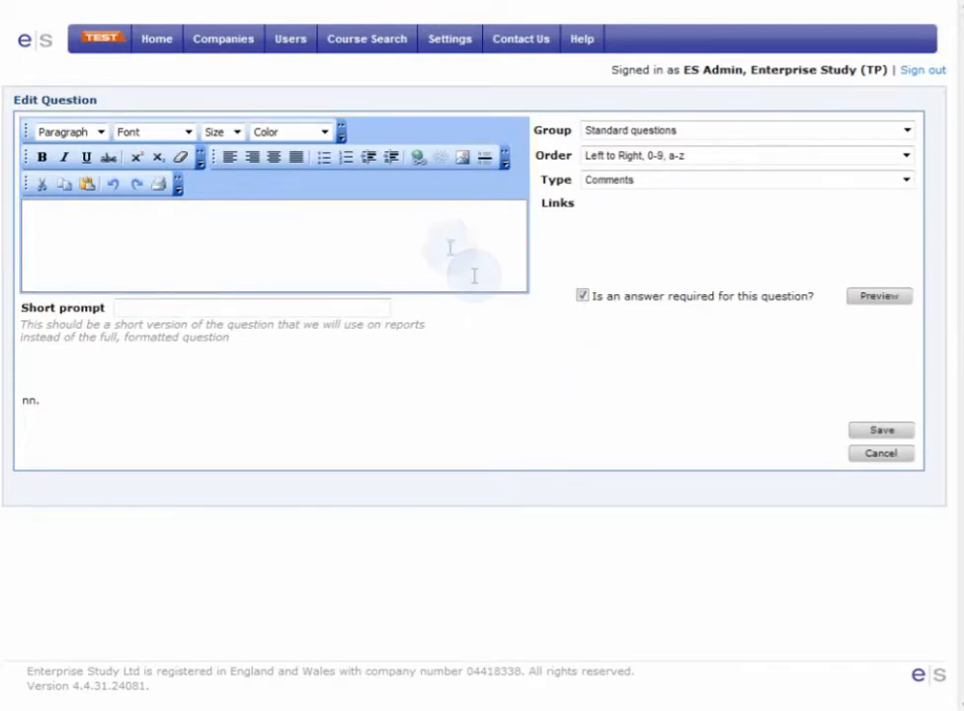
text(How would you rate this course?)
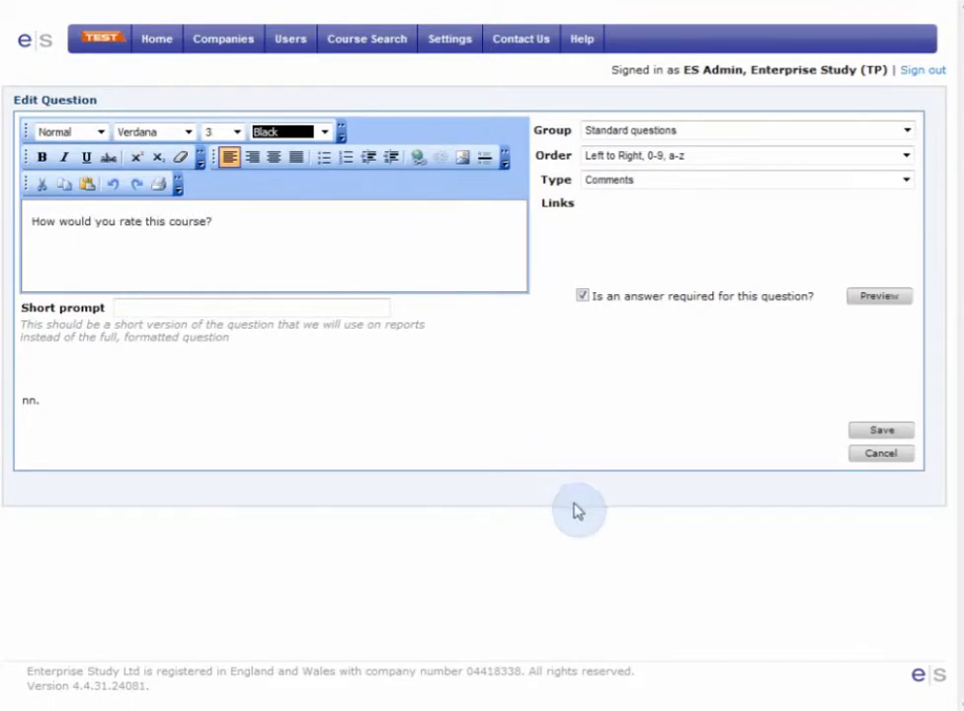
click(241, 224)
drag(241, 224, 32, 222)
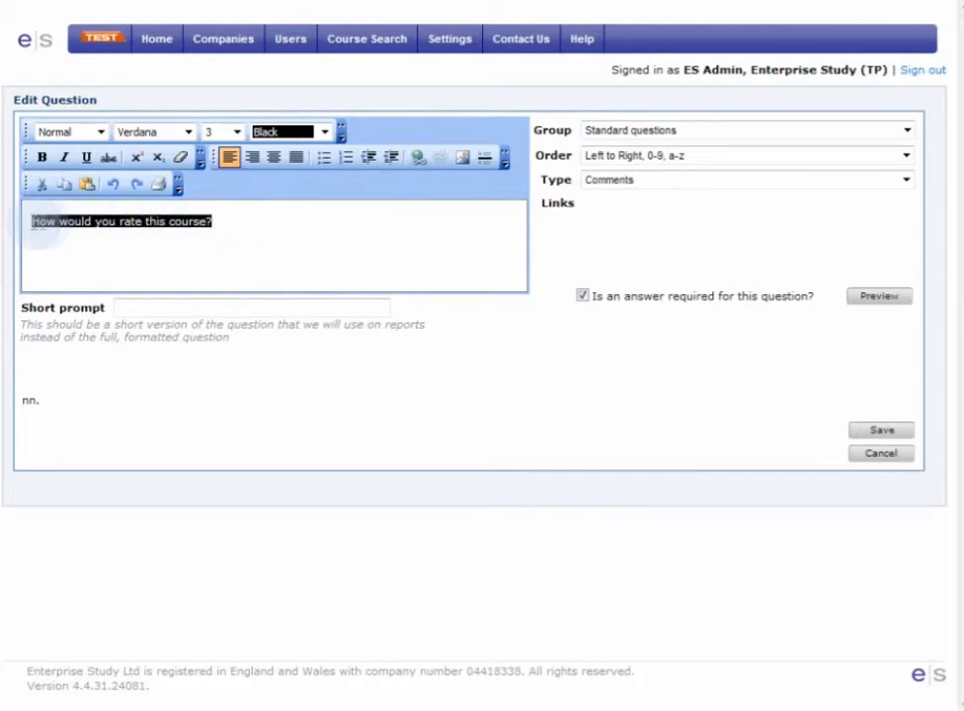
click(43, 159)
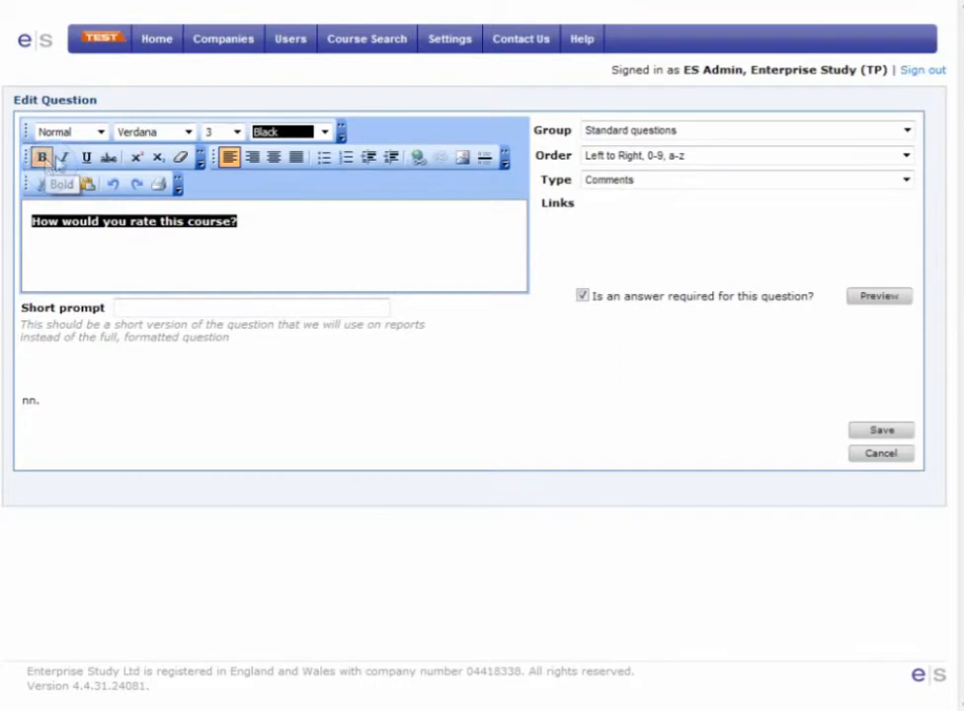
click(237, 132)
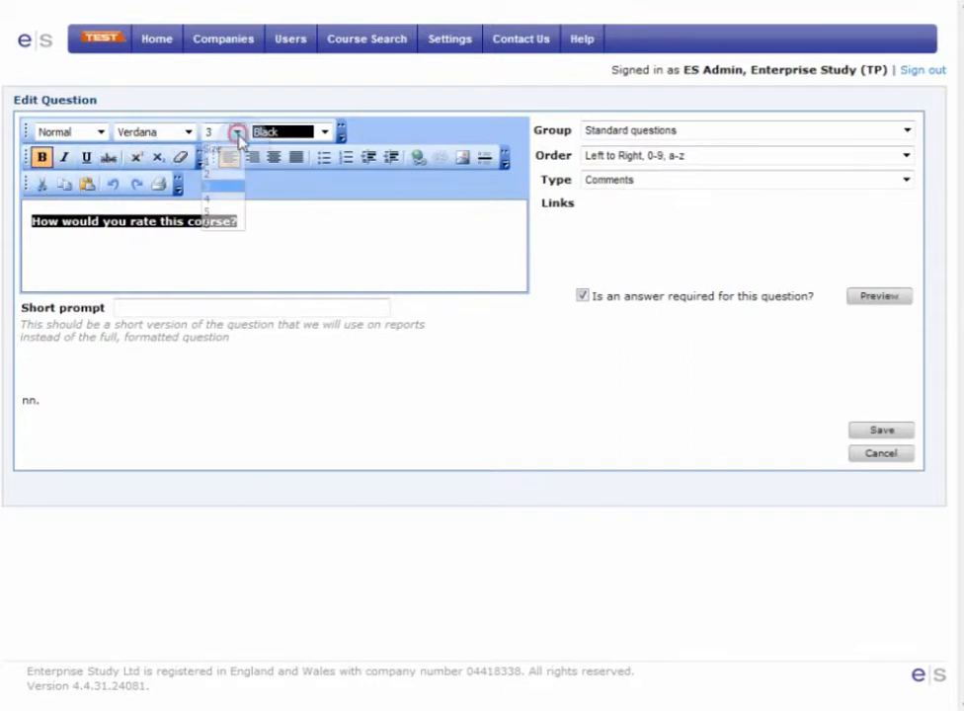
click(222, 208)
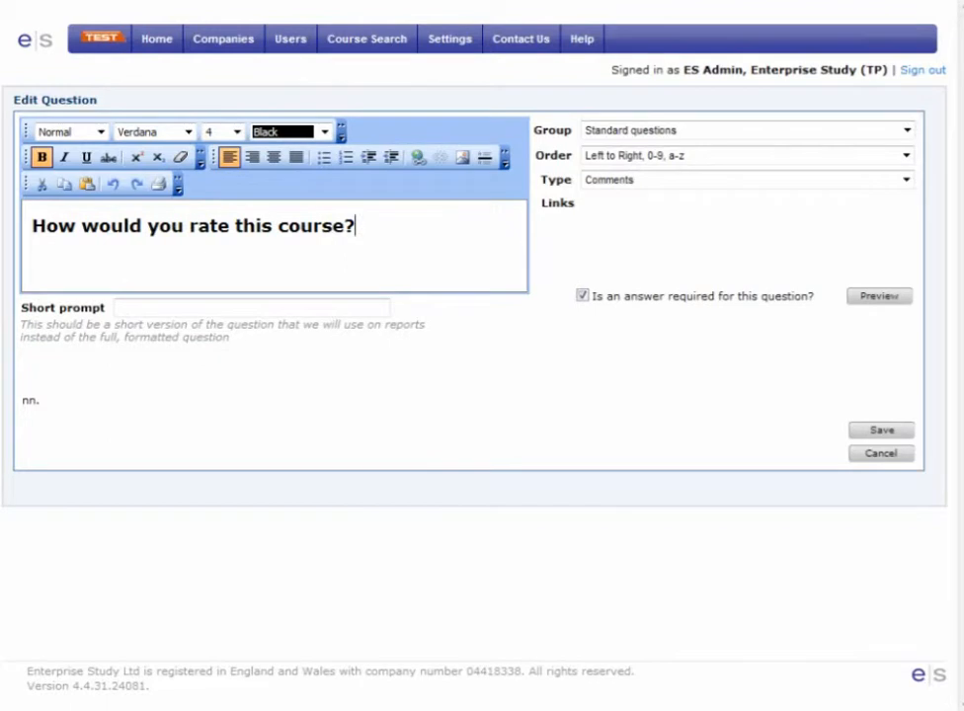
Step: Set the question's short prompt to "Course rating" and assign it to the Standard questions group
click(327, 307)
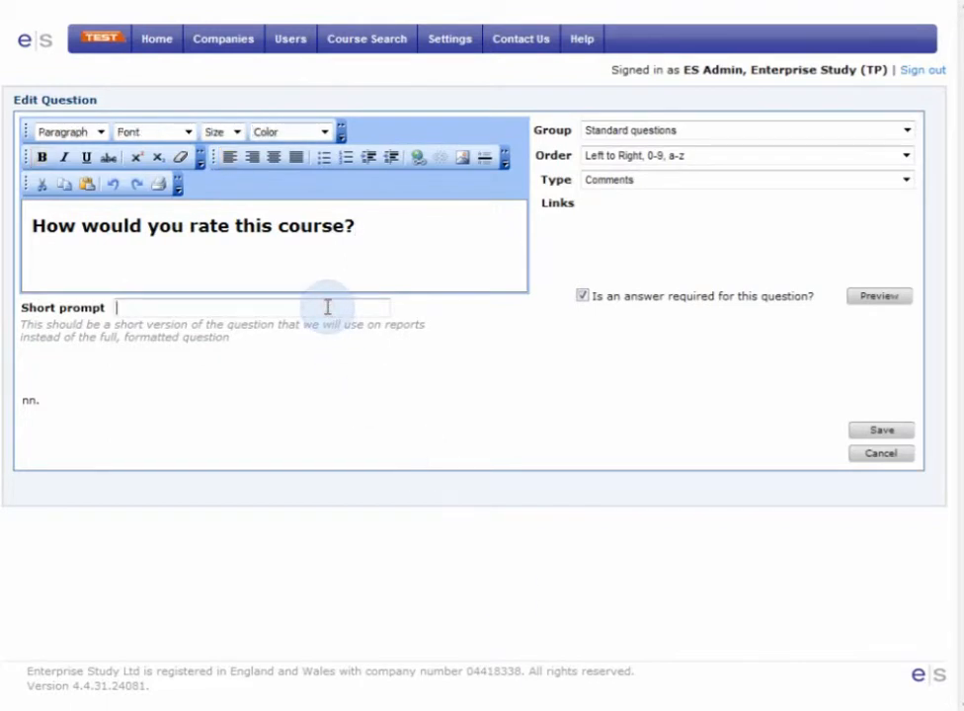
text(Course rating)
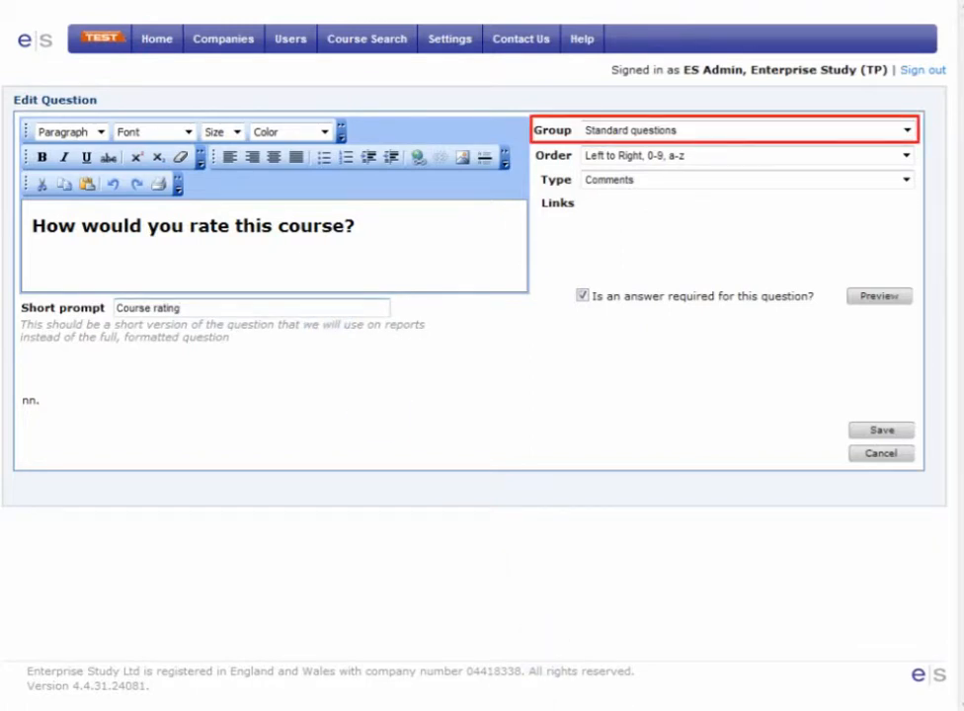
click(907, 129)
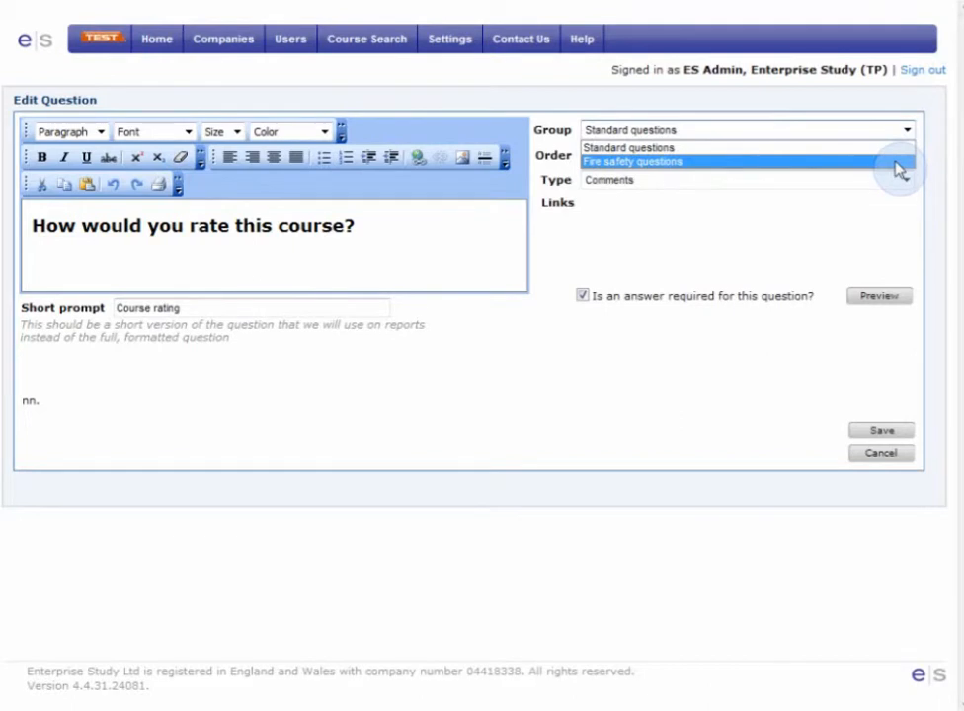
click(676, 150)
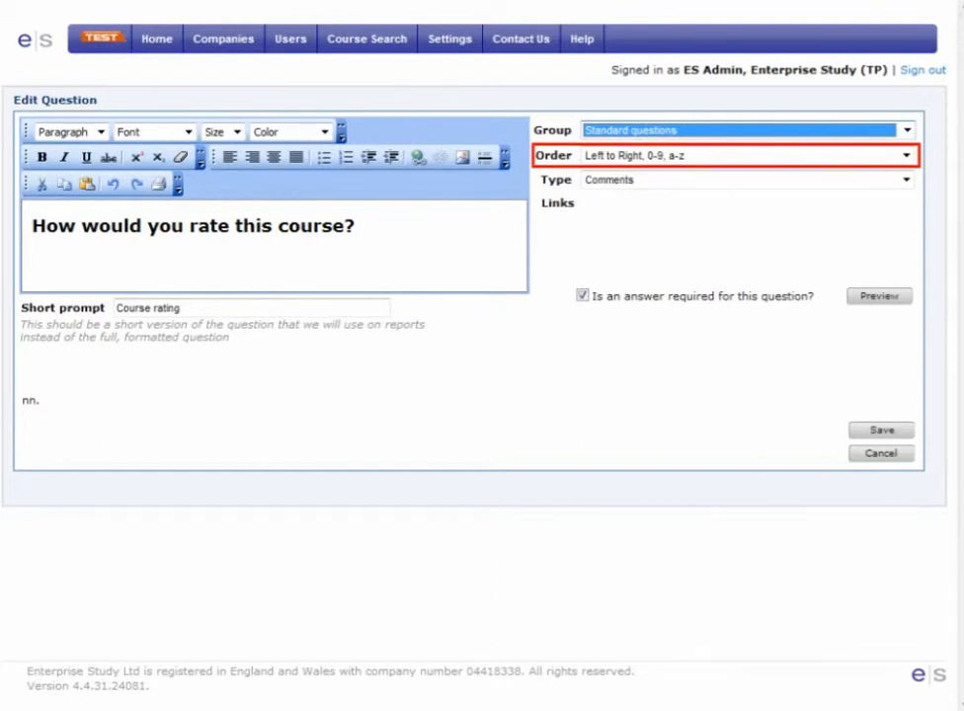
Step: Set the order to Left to Right, 0-9, a-z and the type to Rank 0-10, leaving an answer required
click(909, 158)
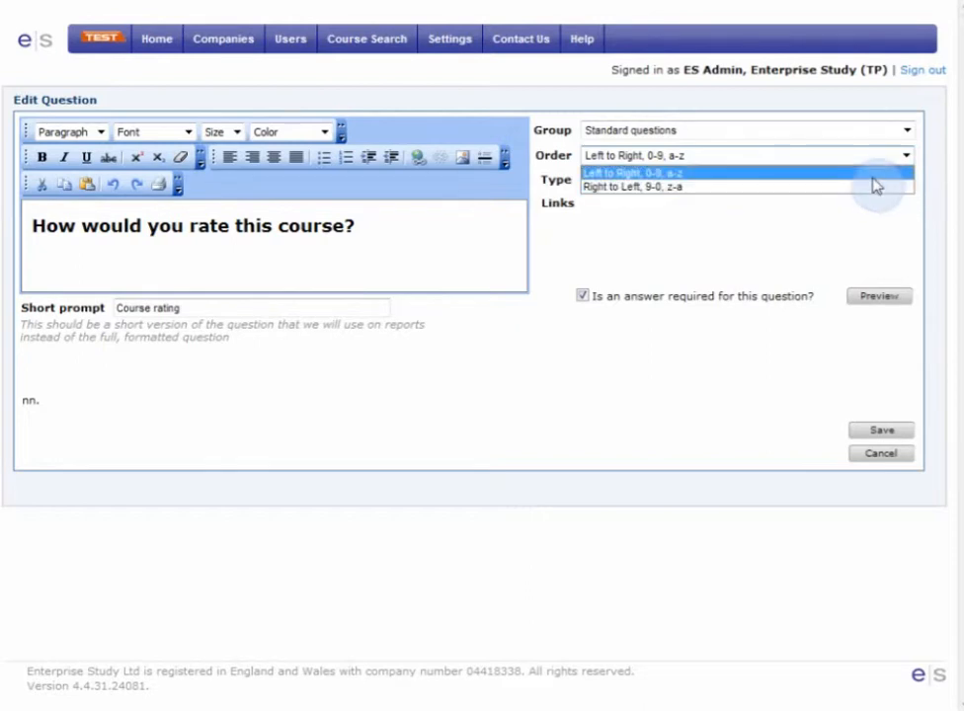
click(874, 176)
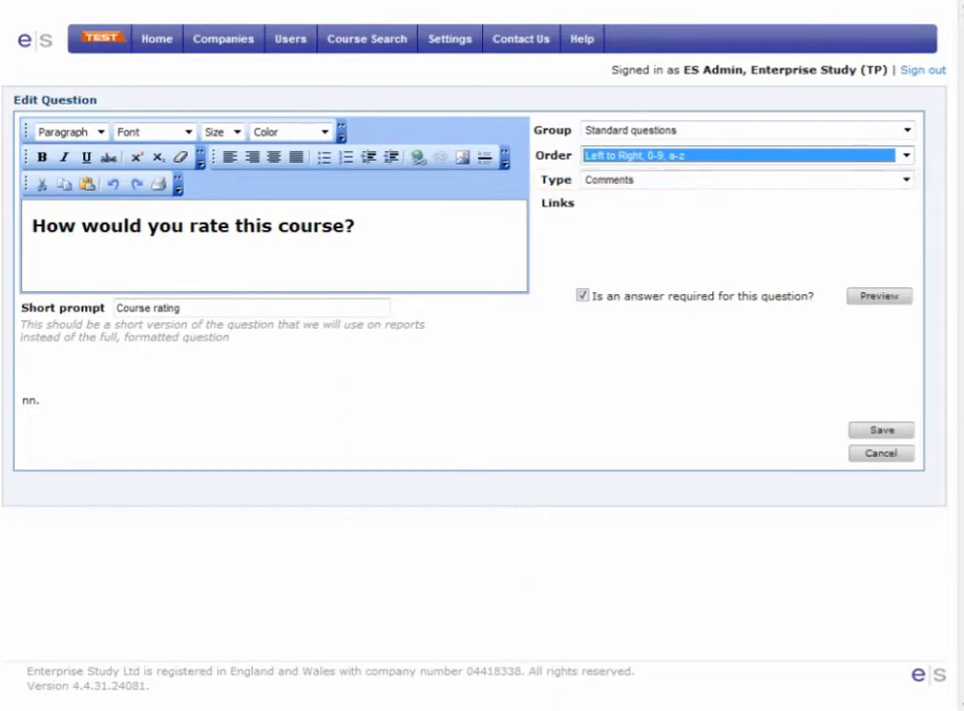
click(907, 181)
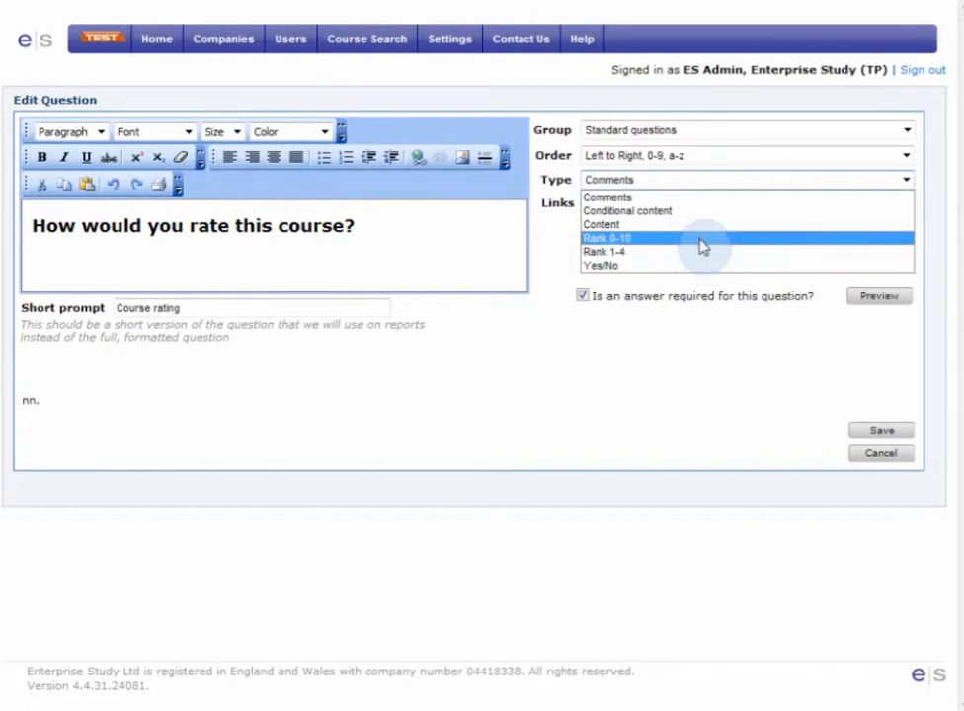
click(634, 240)
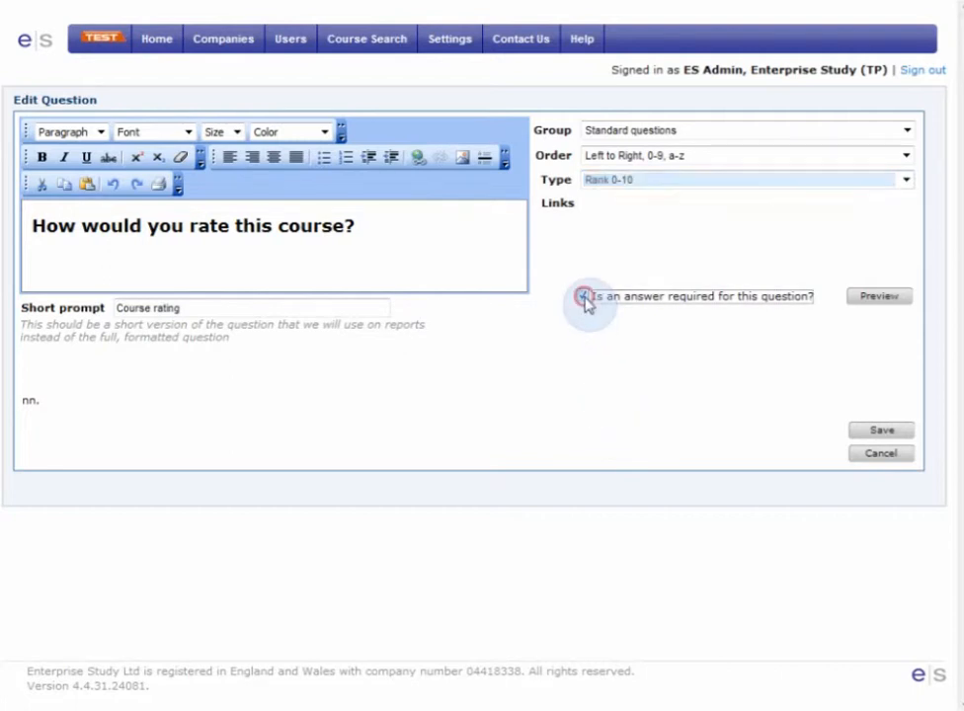
click(583, 298)
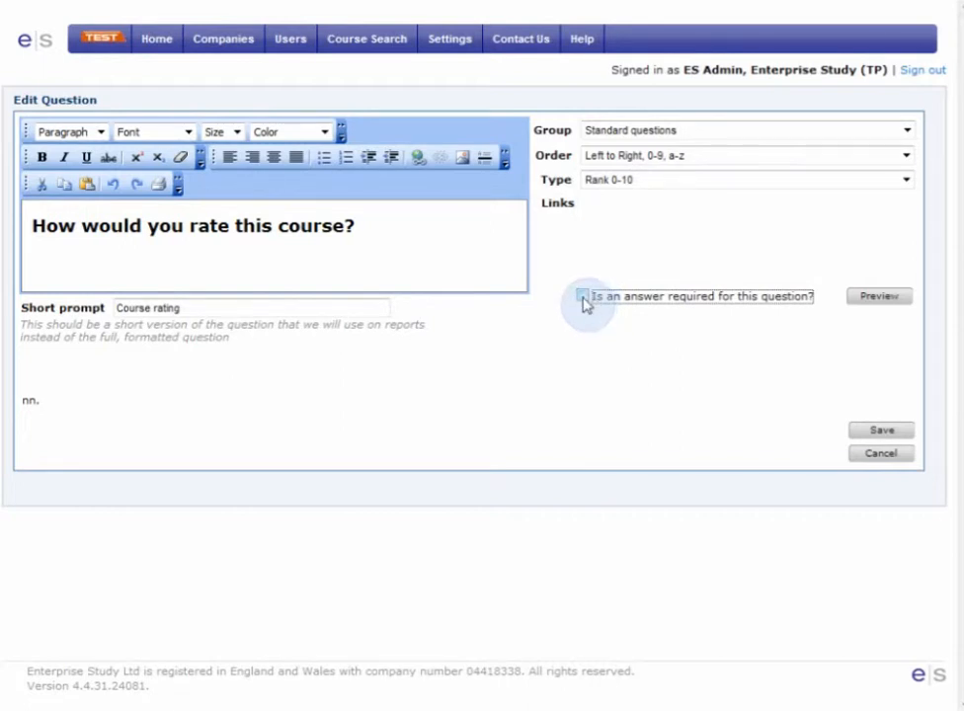
click(584, 298)
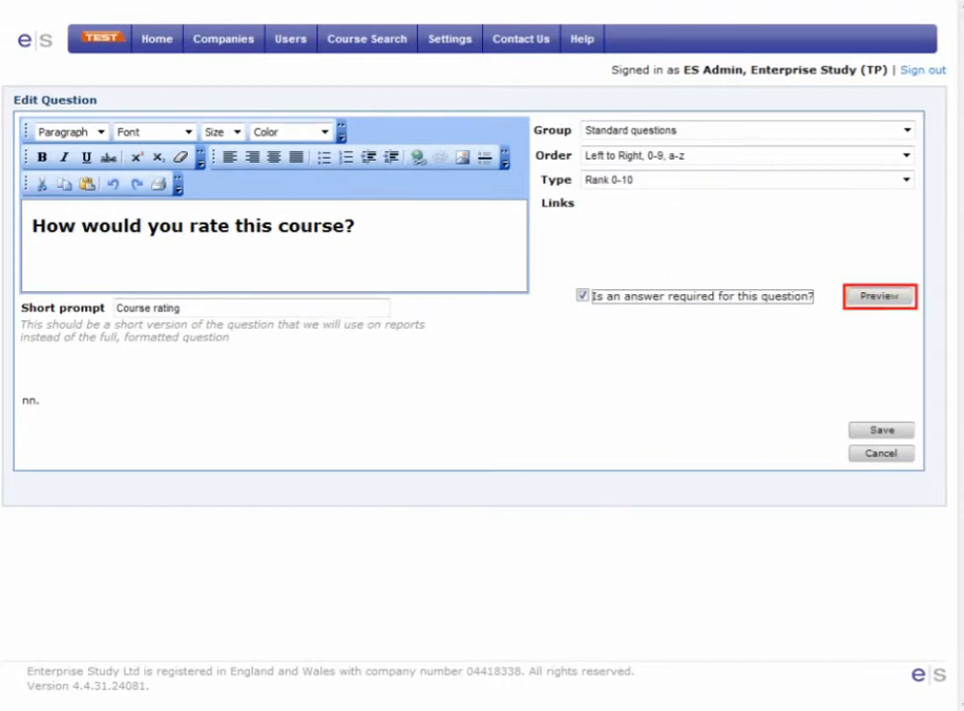
Step: Preview the question and try out each rating option from 0 to 10
click(869, 307)
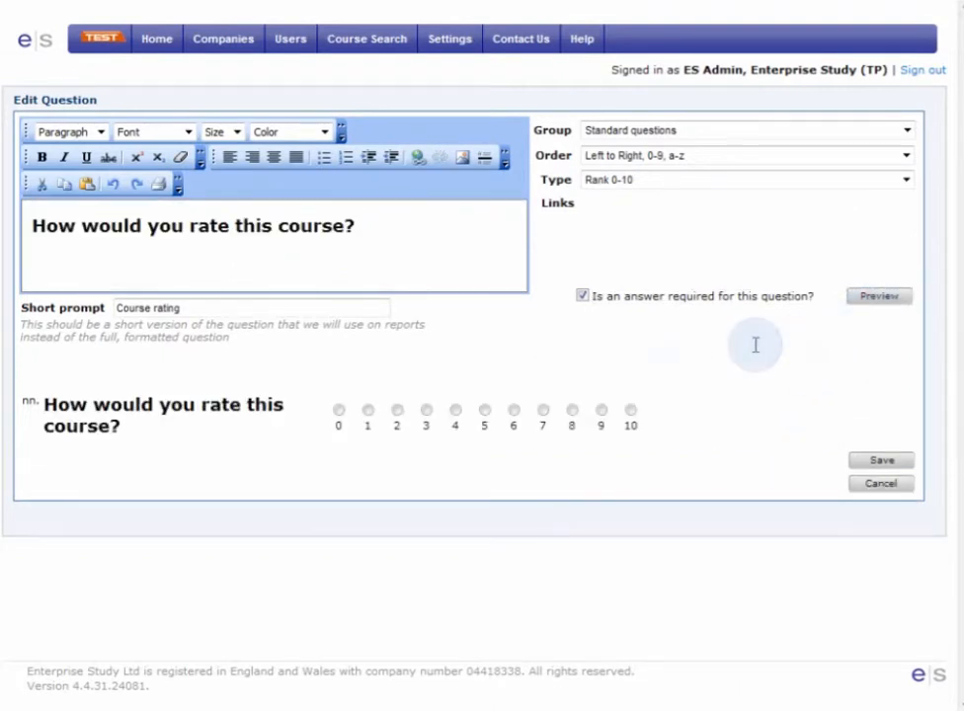
drag(45, 400, 124, 426)
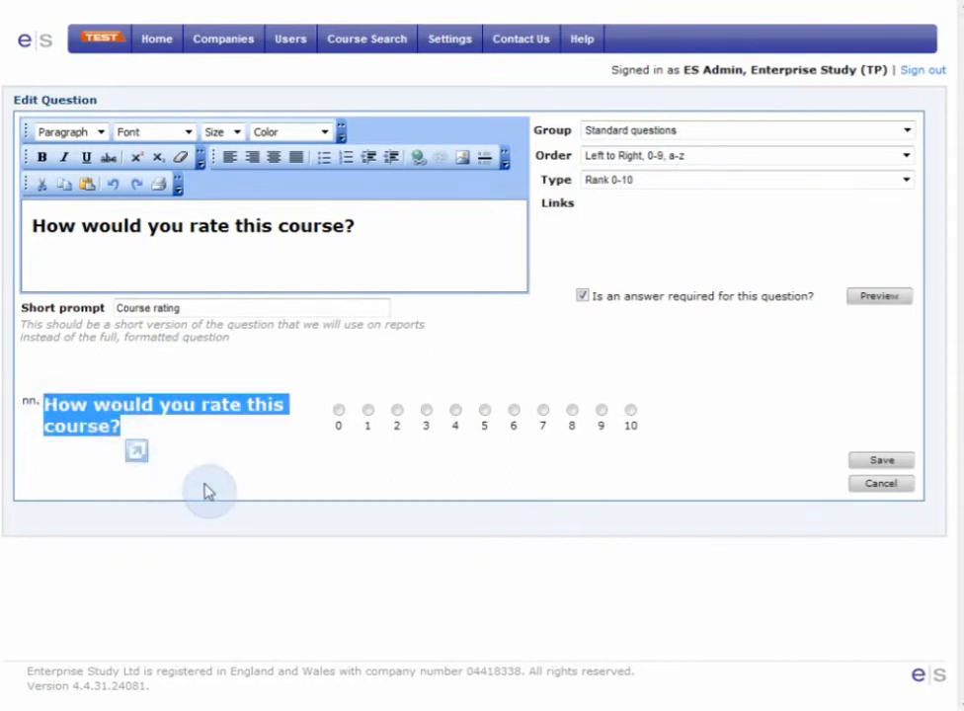
click(208, 491)
click(338, 410)
click(367, 410)
click(397, 413)
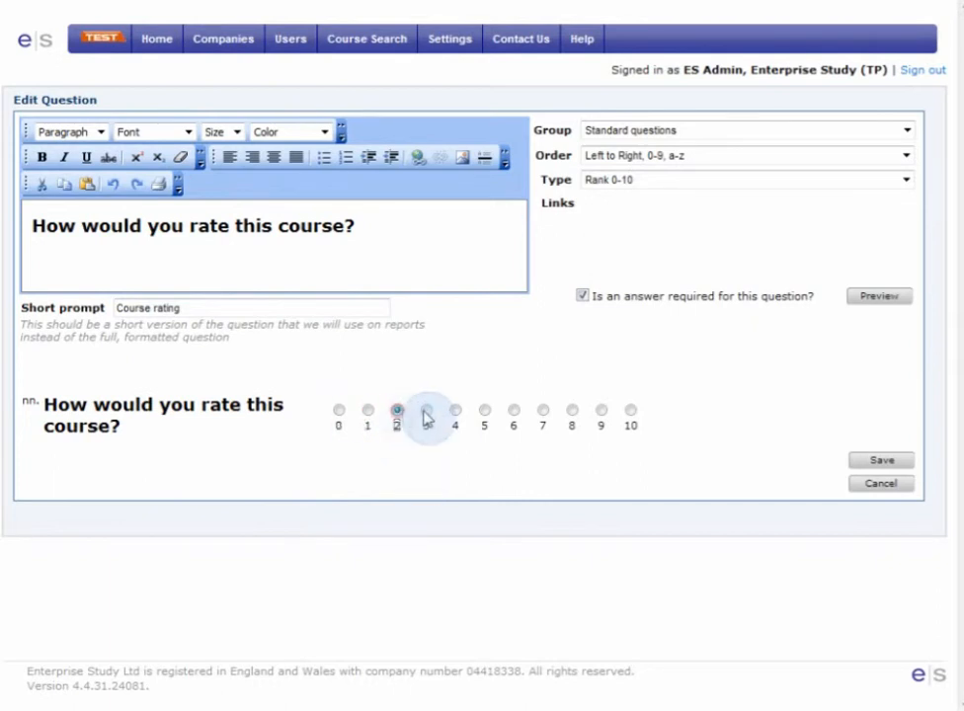
click(426, 413)
click(456, 413)
click(484, 413)
click(514, 413)
click(542, 413)
click(571, 413)
click(601, 411)
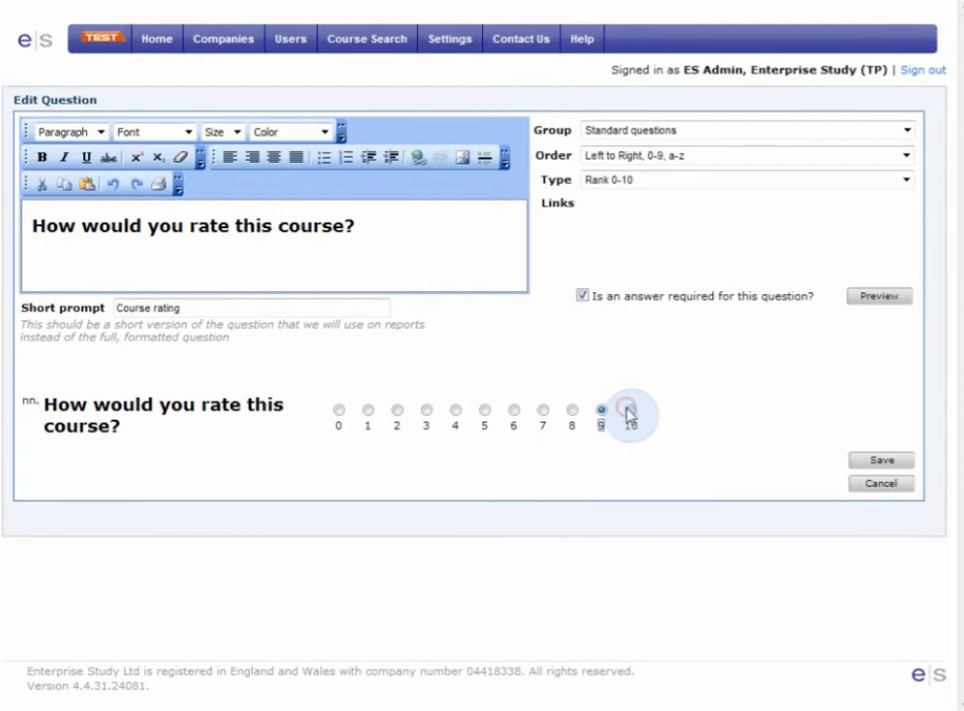
click(631, 411)
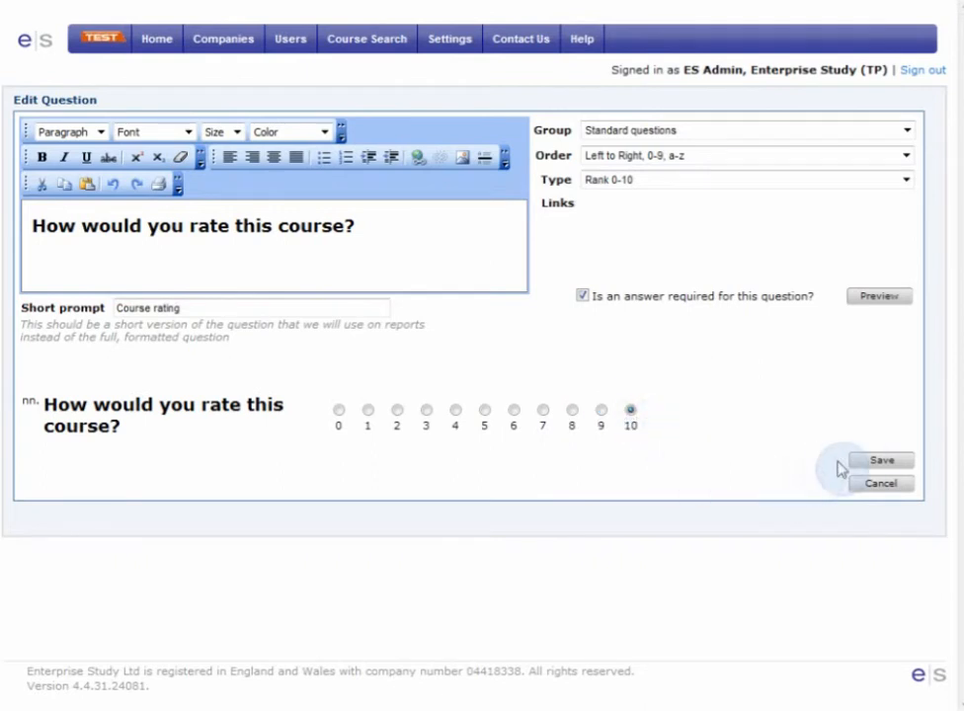
Step: Save the new course rating question and reopen it from the question bank for editing
click(870, 461)
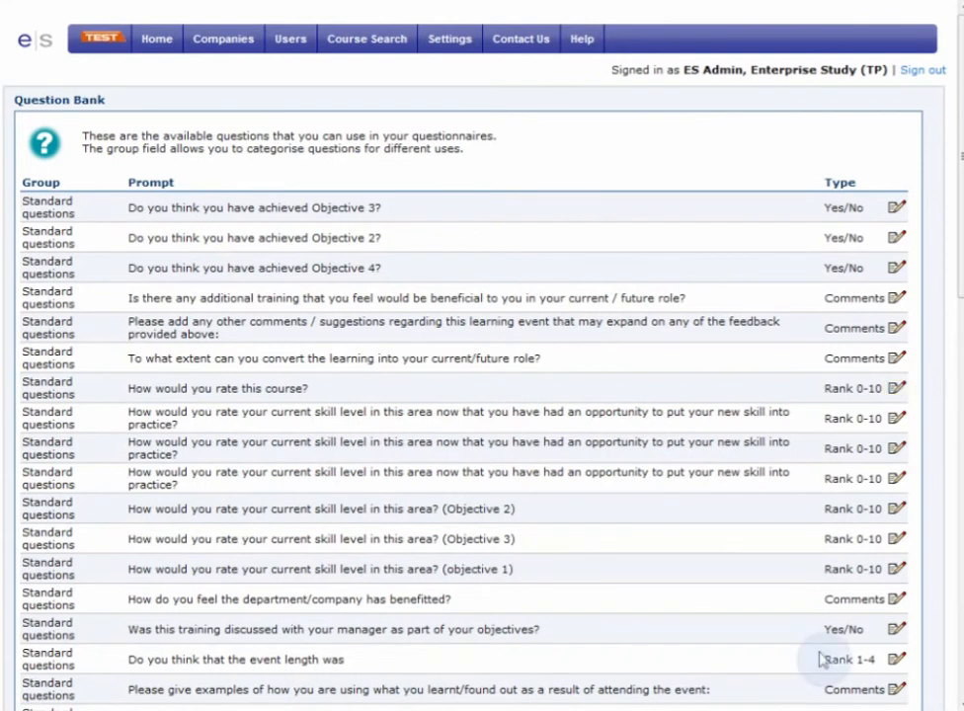
click(896, 389)
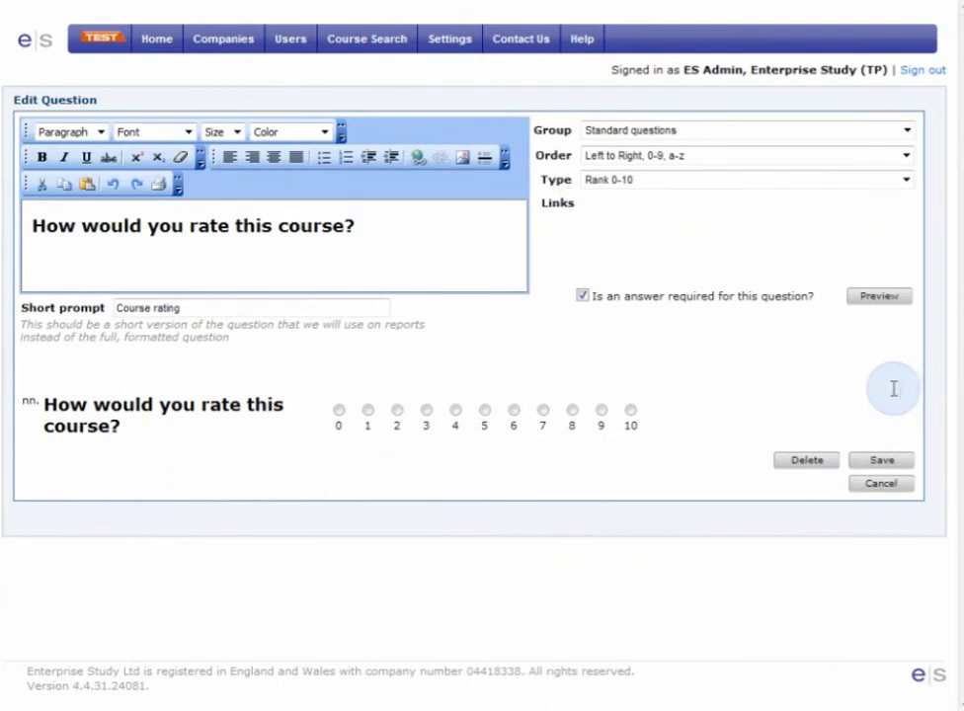